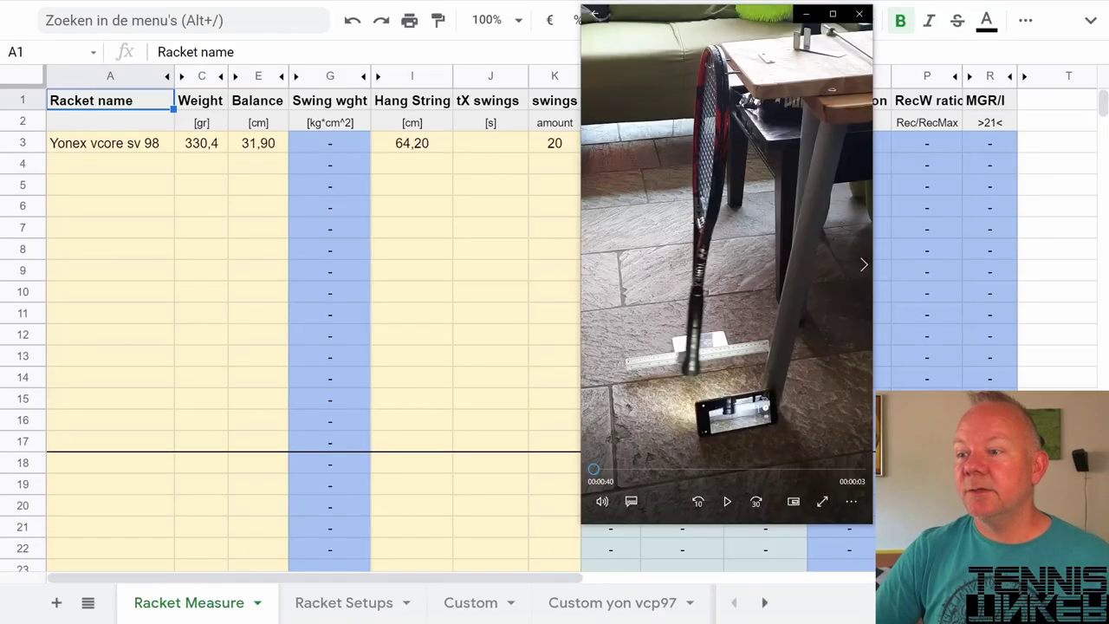
- Play the racket swing video to its end and close the video player
{"action": "left_click", "coordinate": [727, 501]}
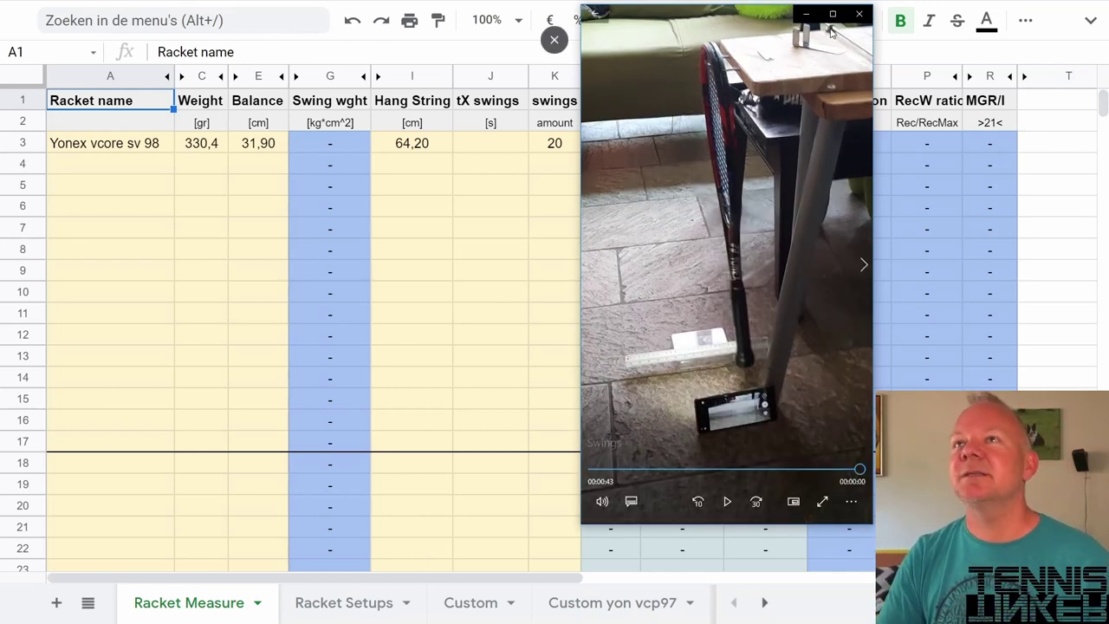
{"action": "left_click", "coordinate": [862, 17]}
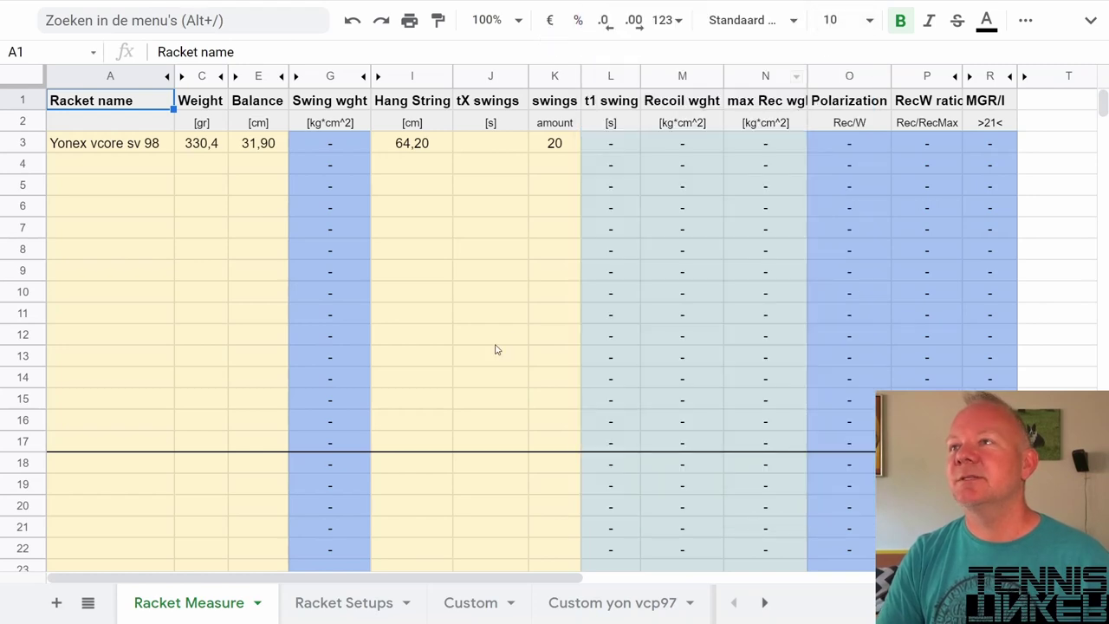
- Switch to the Seconds Count phone app, open the stored swing video of 27 Jun 2021, and examine the end of the last swing
{"action": "key", "text": "alt+Tab"}
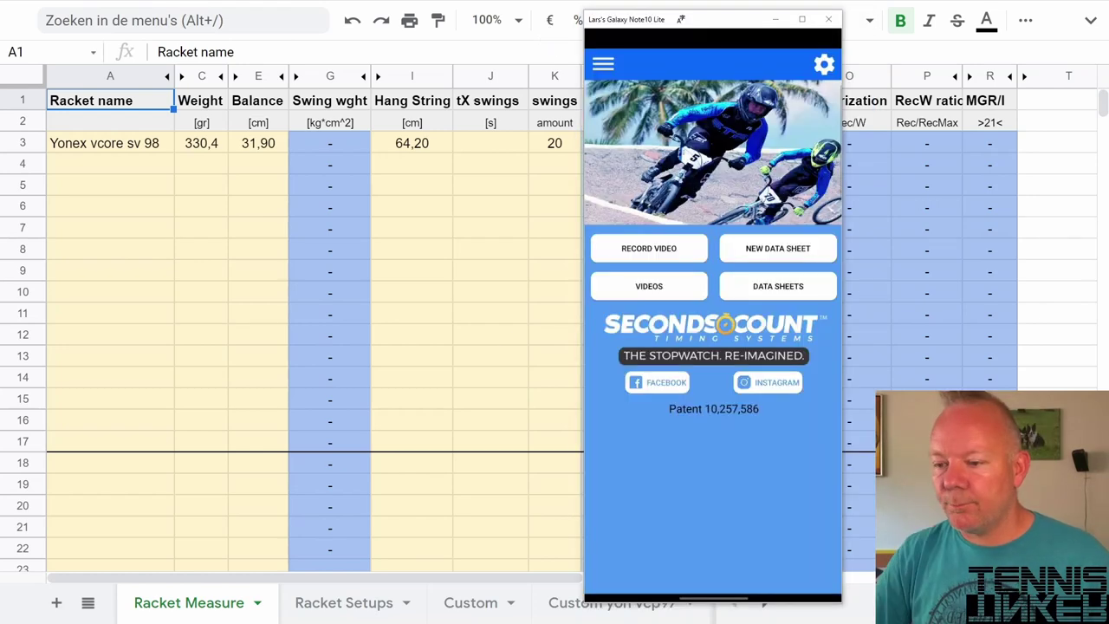
{"action": "left_click", "coordinate": [651, 287]}
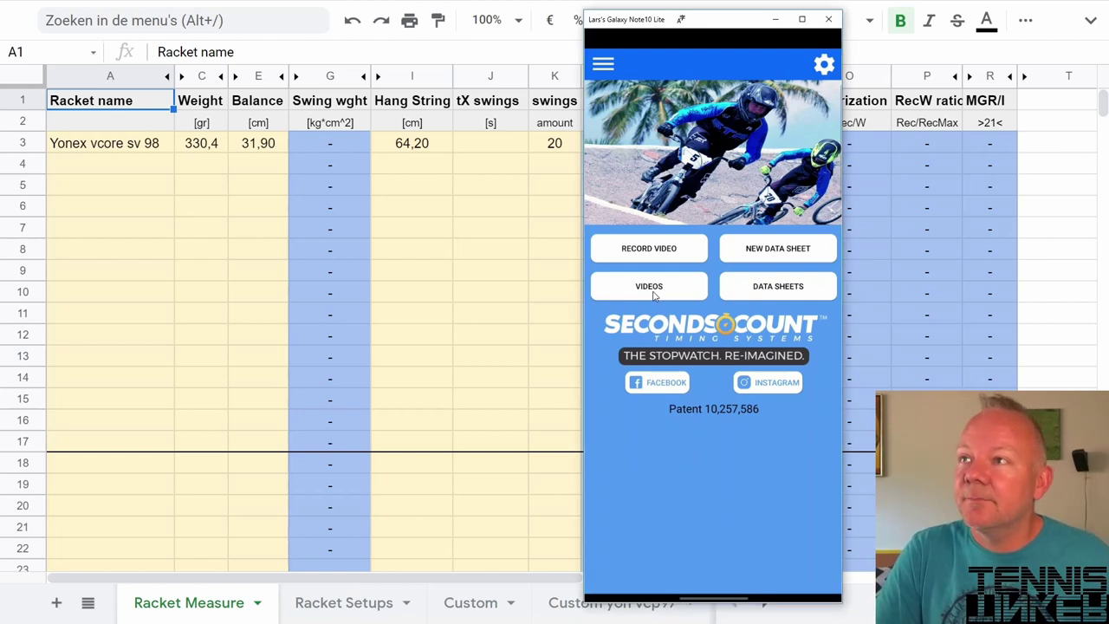
{"action": "left_click", "coordinate": [700, 205]}
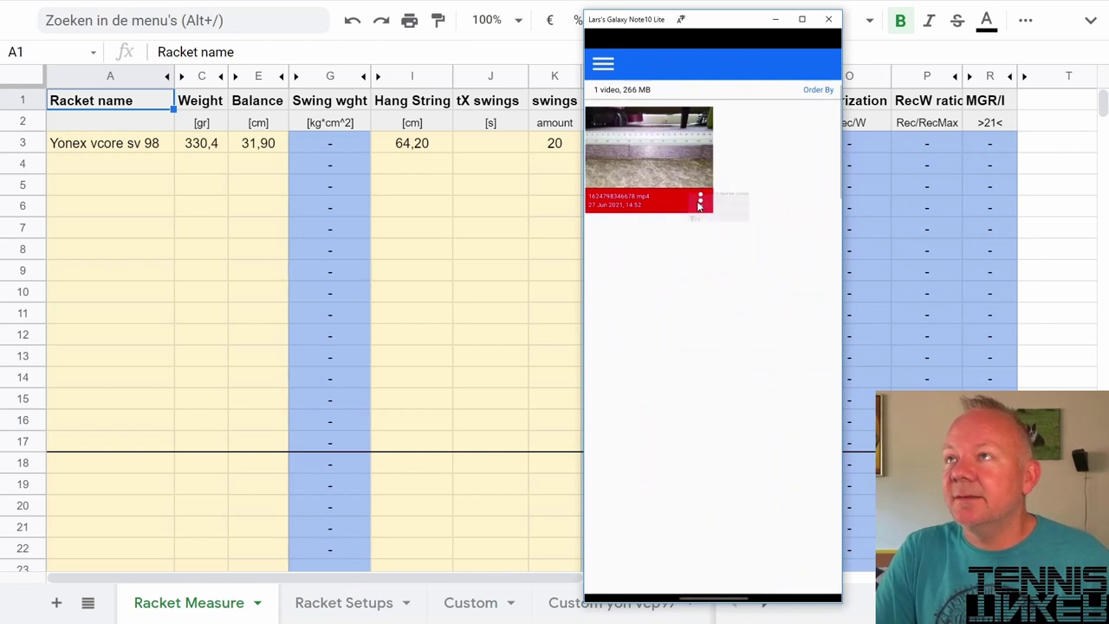
{"action": "left_click", "coordinate": [637, 199]}
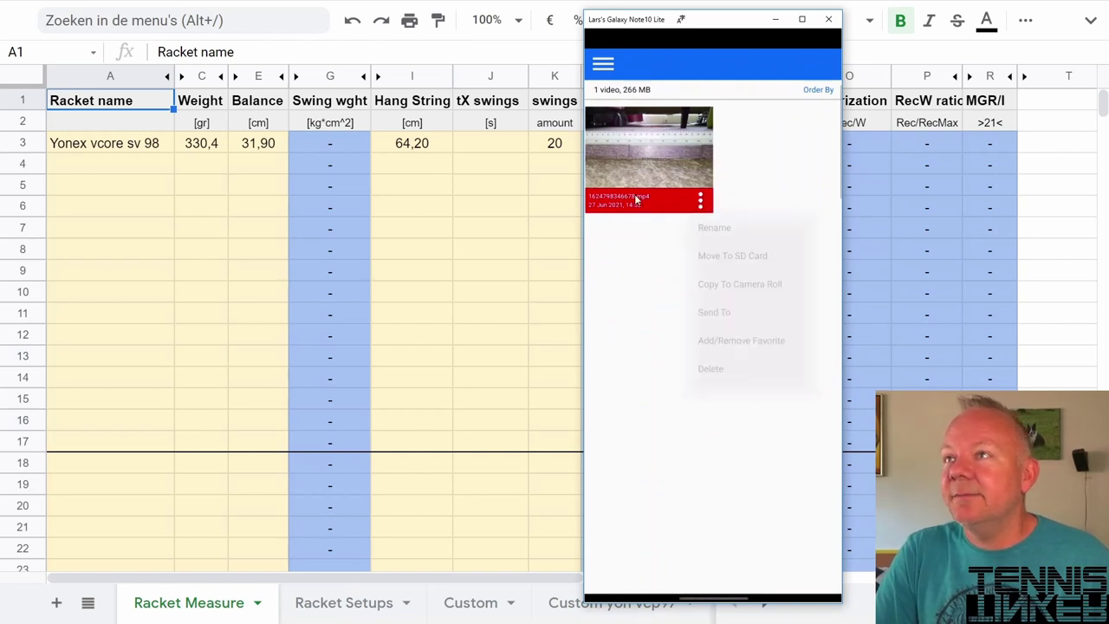
{"action": "left_click", "coordinate": [634, 150]}
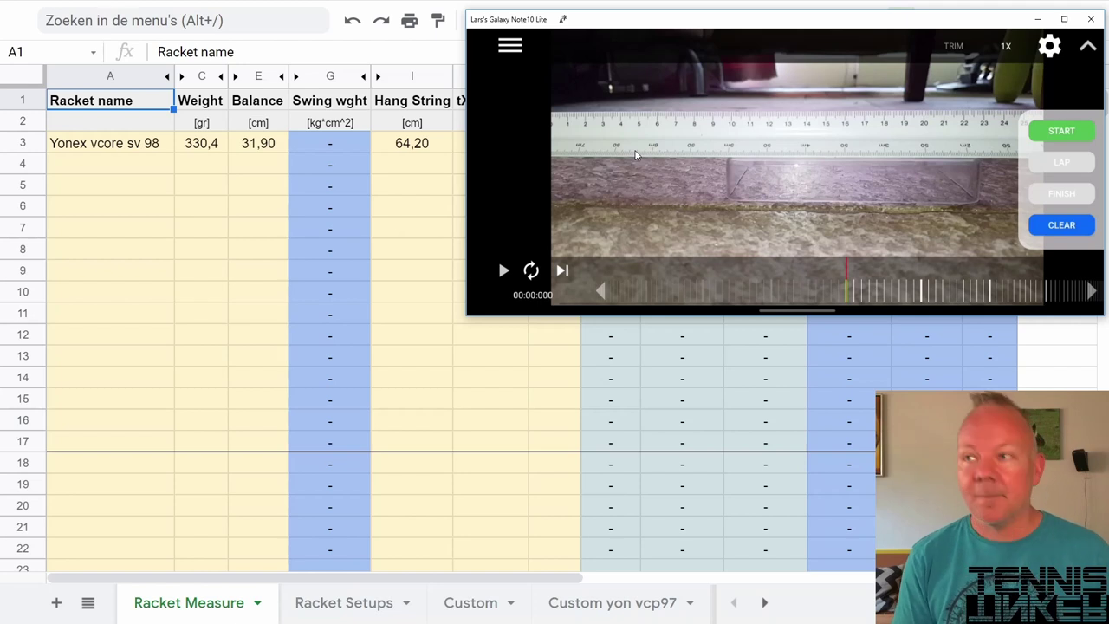
{"action": "left_click_drag", "start_coordinate": [691, 25], "coordinate": [553, 44]}
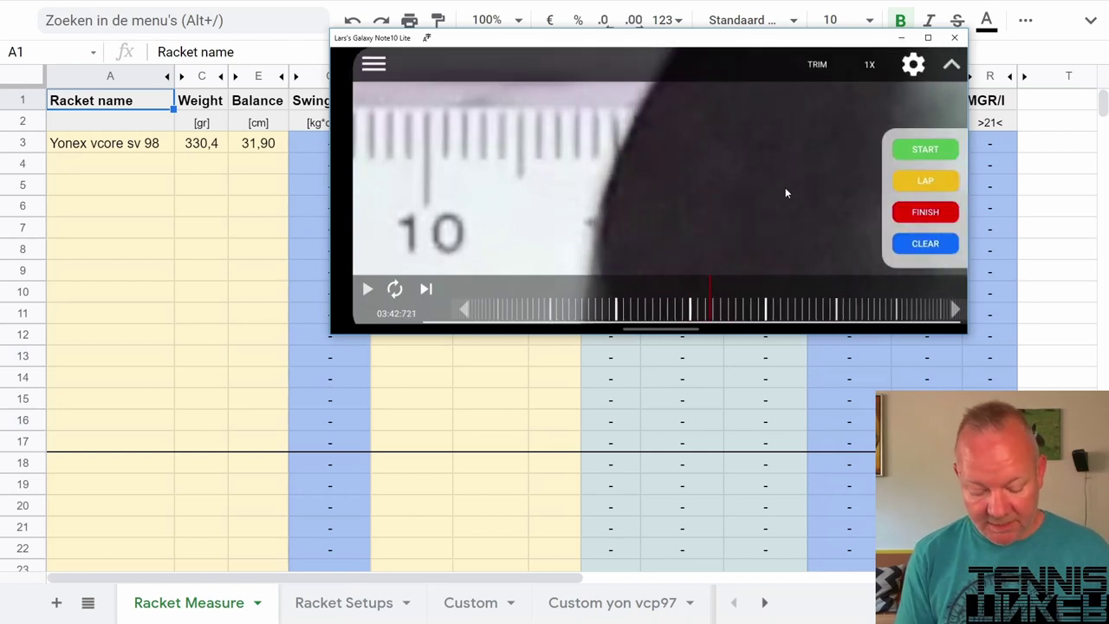
{"action": "left_click_drag", "start_coordinate": [785, 192], "coordinate": [568, 379]}
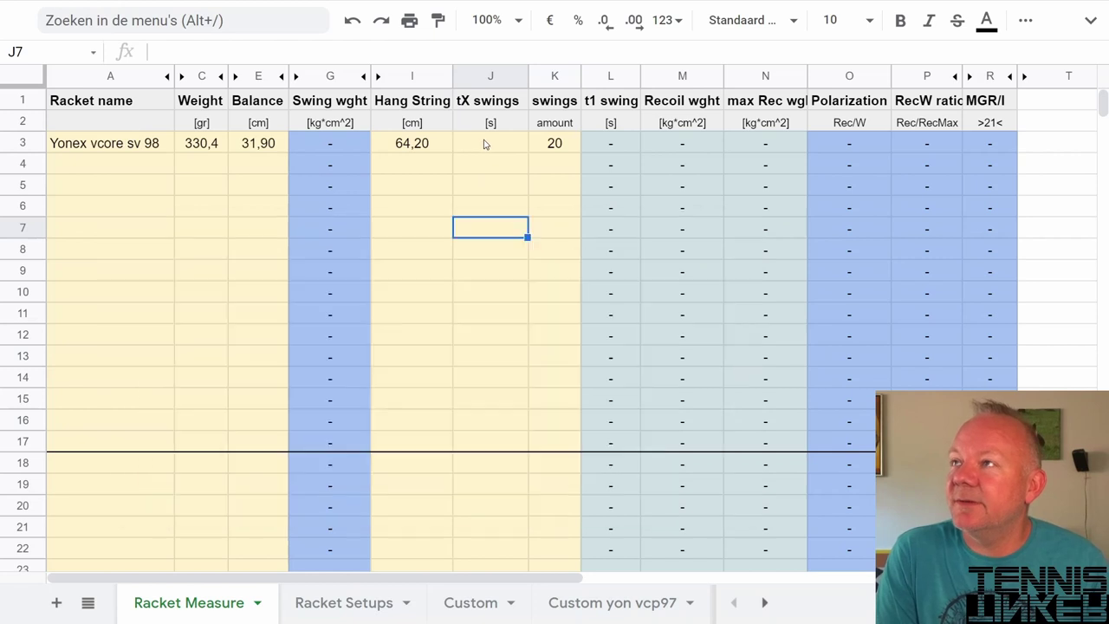
- Enter the formula =(180+42,780)/8 as the tX swings time for the Yonex vcore sv 98 in cell J3
{"action": "left_click", "coordinate": [486, 144]}
{"action": "type", "text": "="}
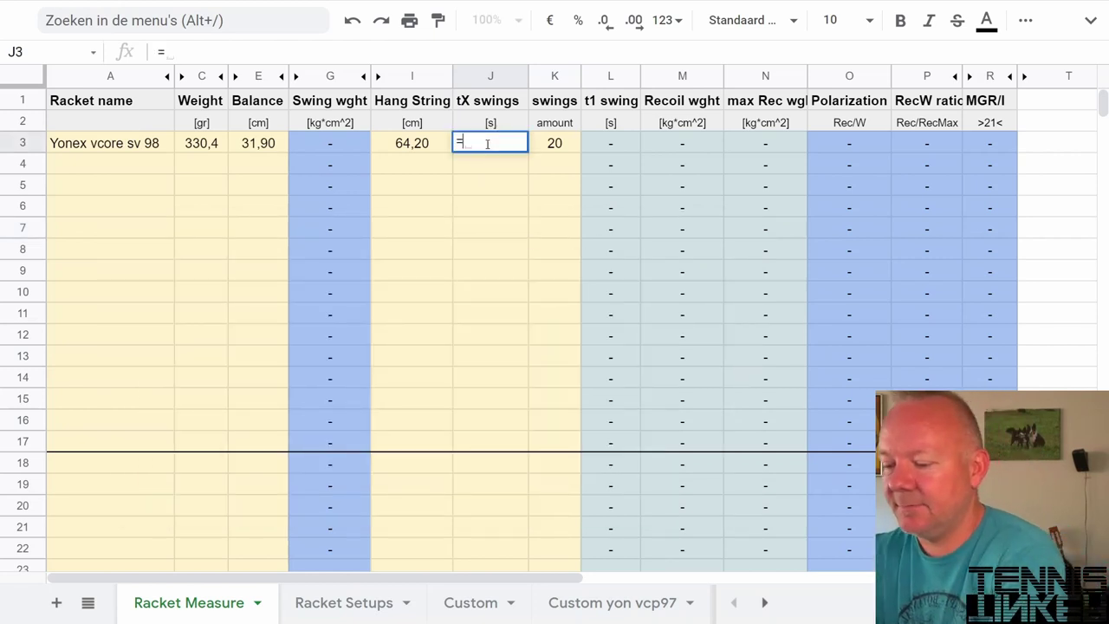
{"action": "type", "text": "(180"}
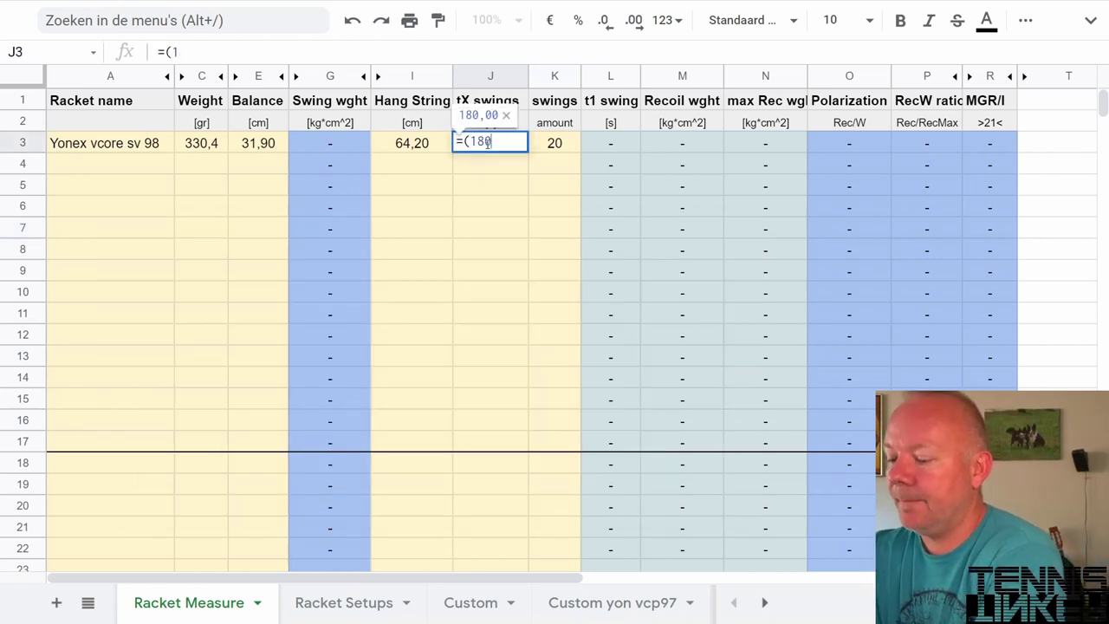
{"action": "type", "text": "+"}
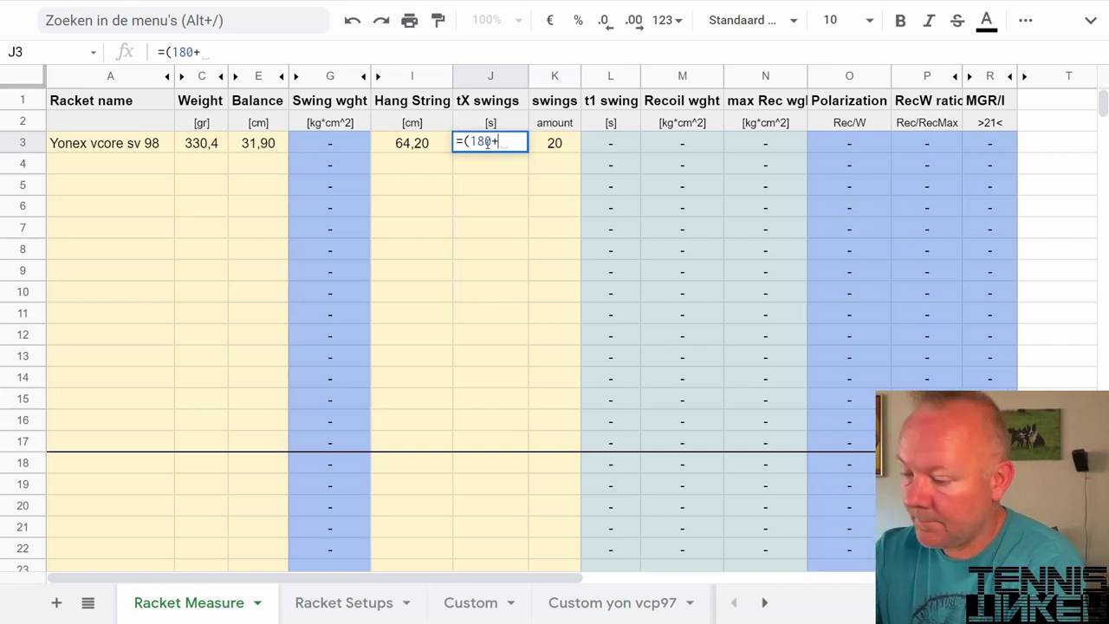
{"action": "type", "text": "42,78"}
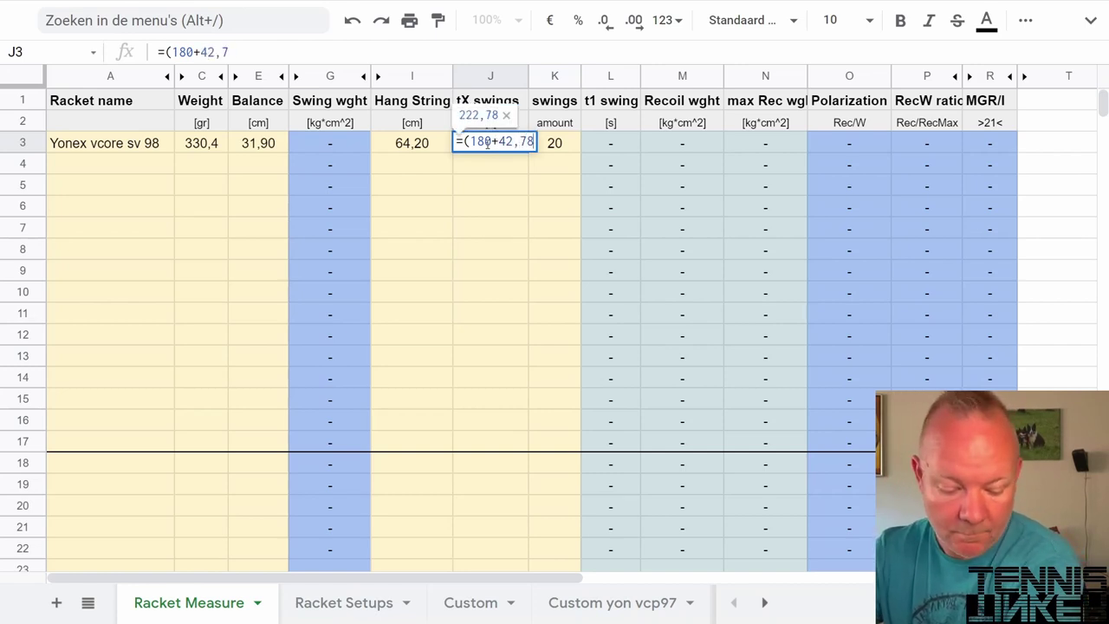
{"action": "type", "text": "0)"}
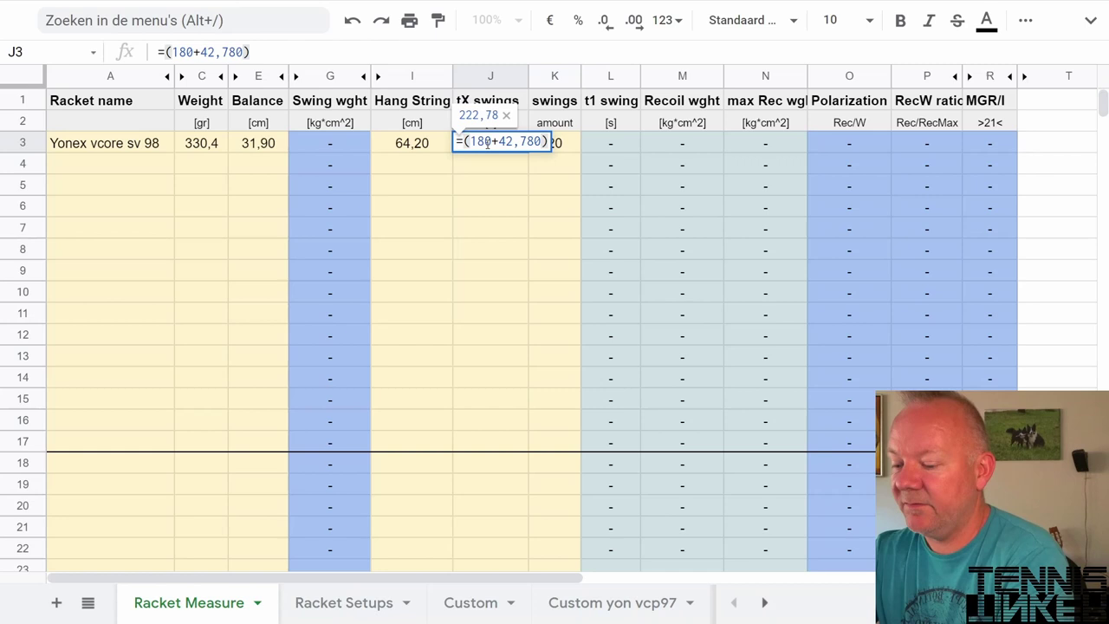
{"action": "type", "text": "/8"}
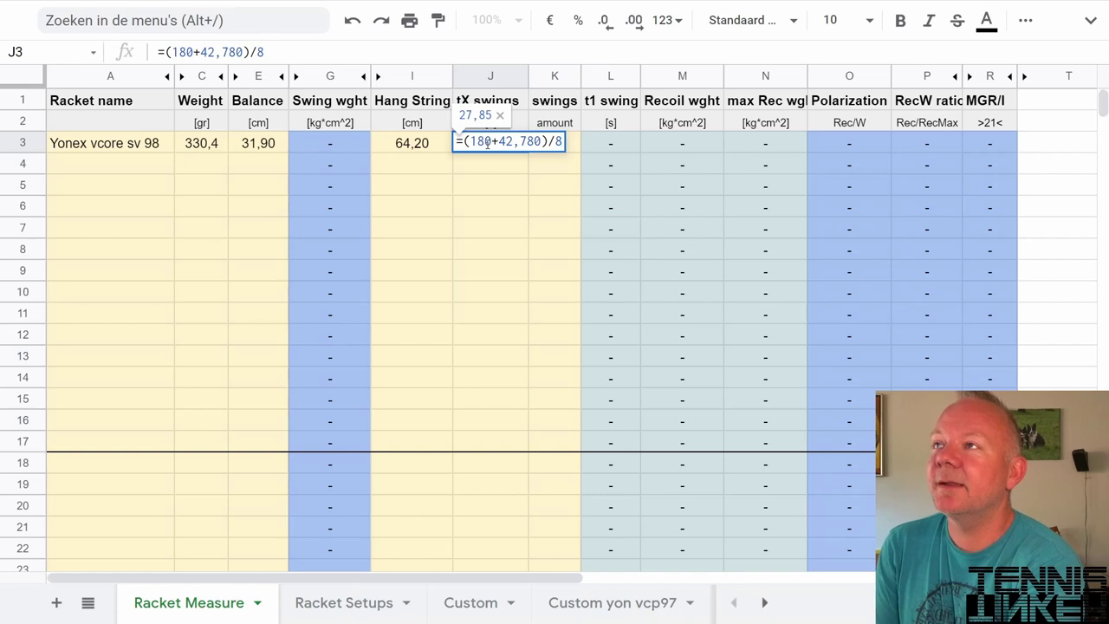
{"action": "key", "text": "Return"}
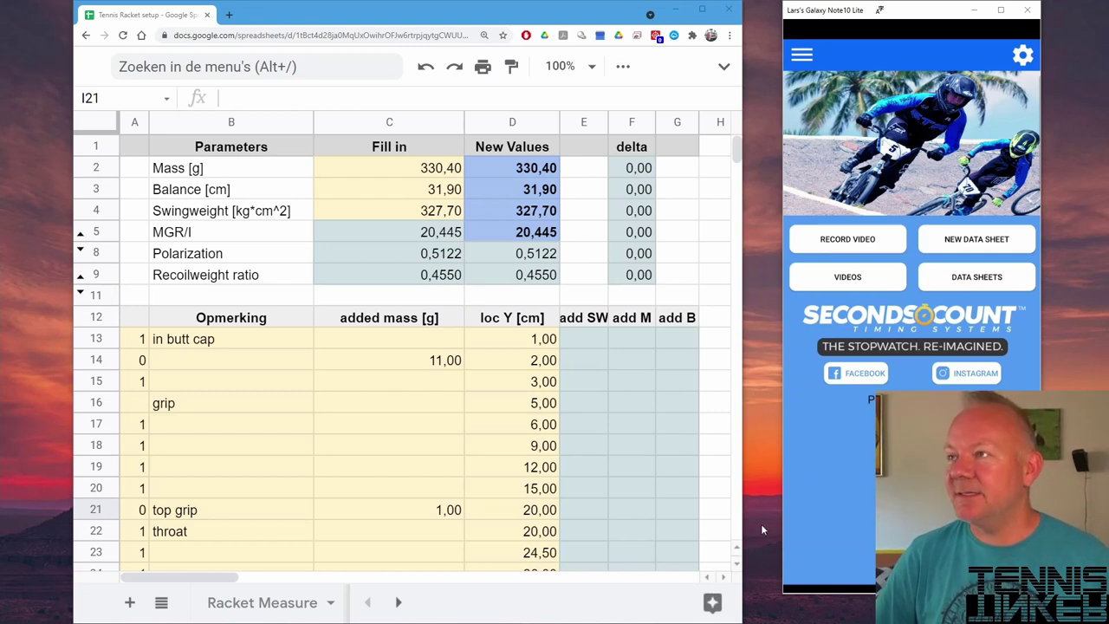
- Activate the 11 g mass at 2 cm by setting its flag in cell A14 to 1
{"action": "left_click", "coordinate": [226, 388]}
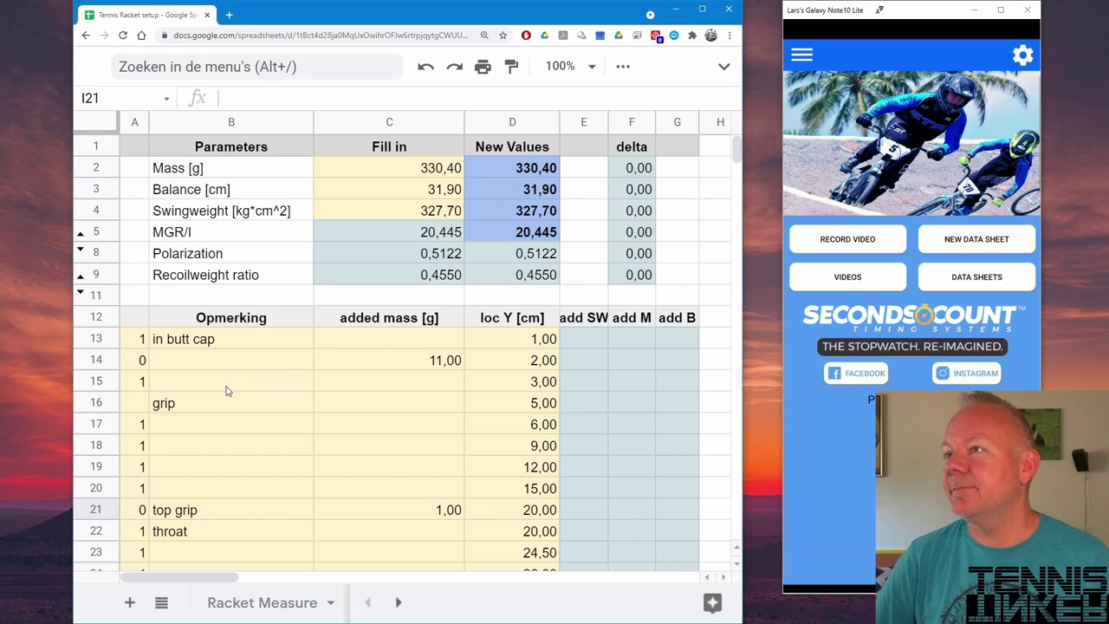
{"action": "left_click", "coordinate": [142, 362]}
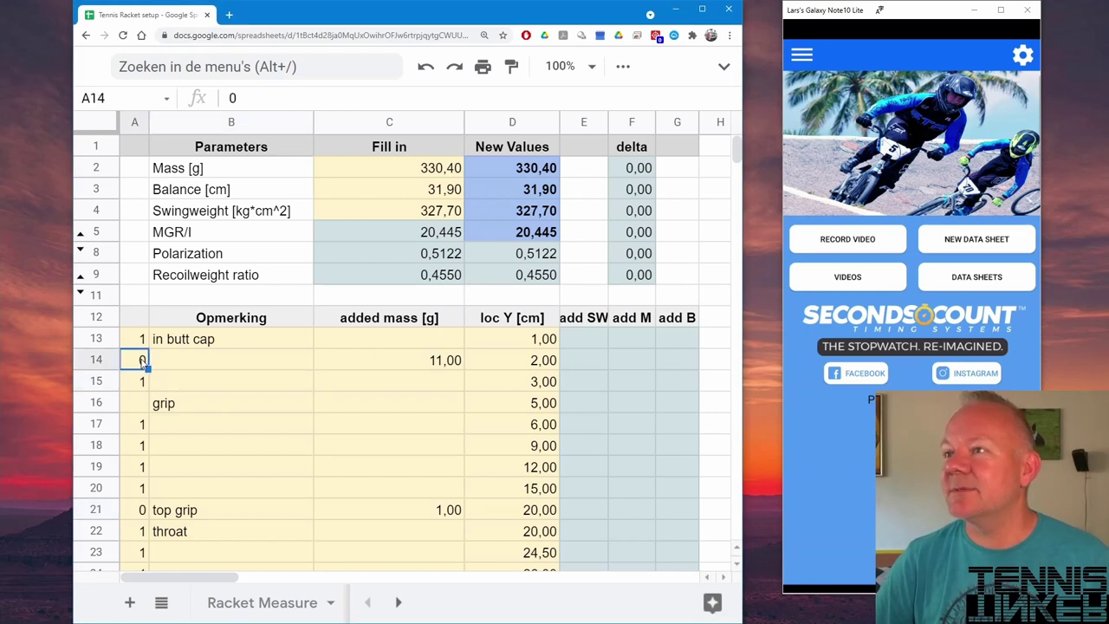
{"action": "type", "text": "1"}
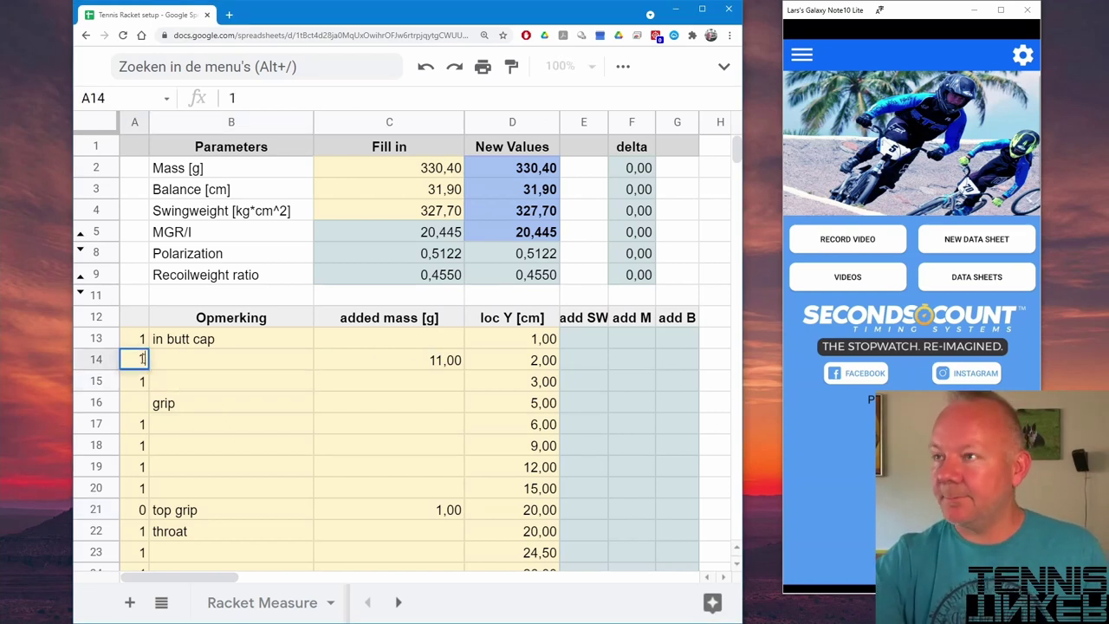
{"action": "key", "text": "Return"}
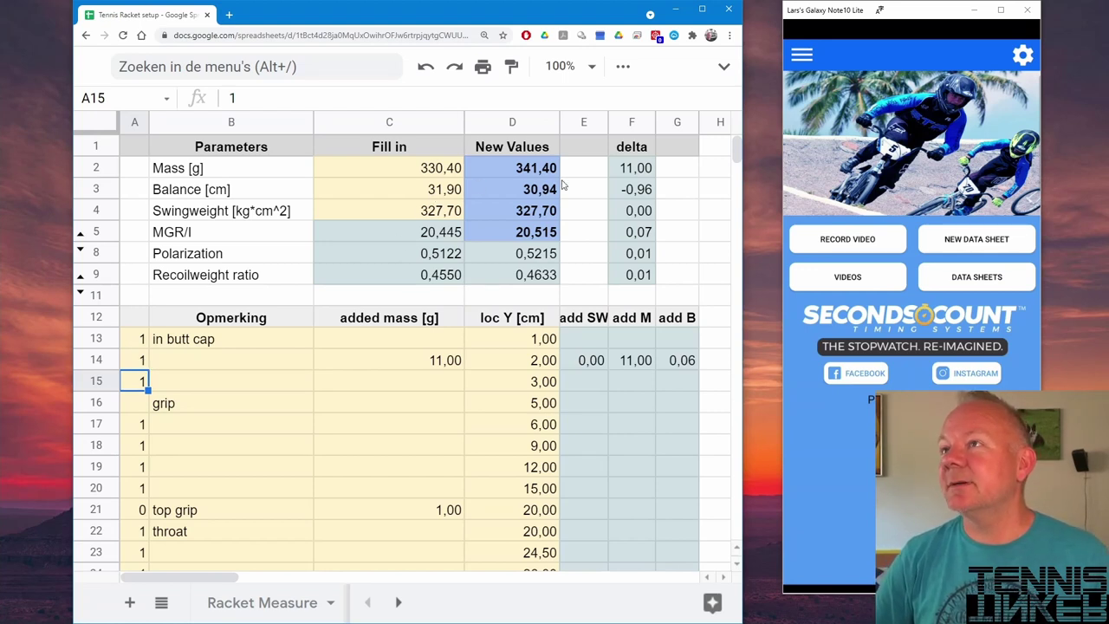
- Set the column A flags of the grip row 16 and the top grip row 21 to 1
{"action": "left_click", "coordinate": [135, 410]}
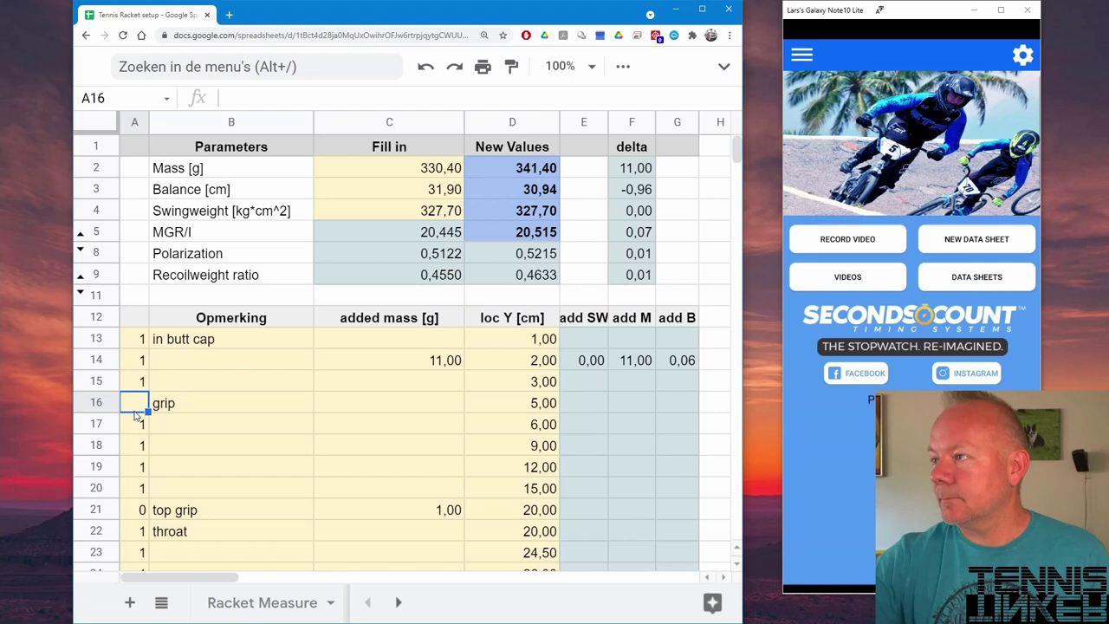
{"action": "type", "text": "1"}
{"action": "key", "text": "Return"}
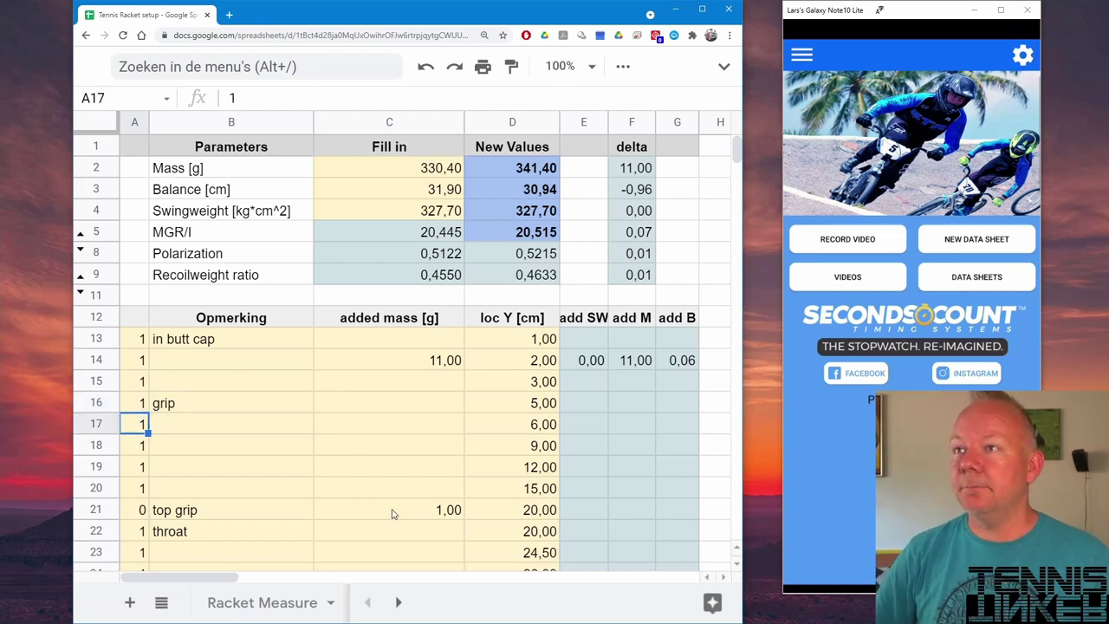
{"action": "left_click", "coordinate": [578, 367]}
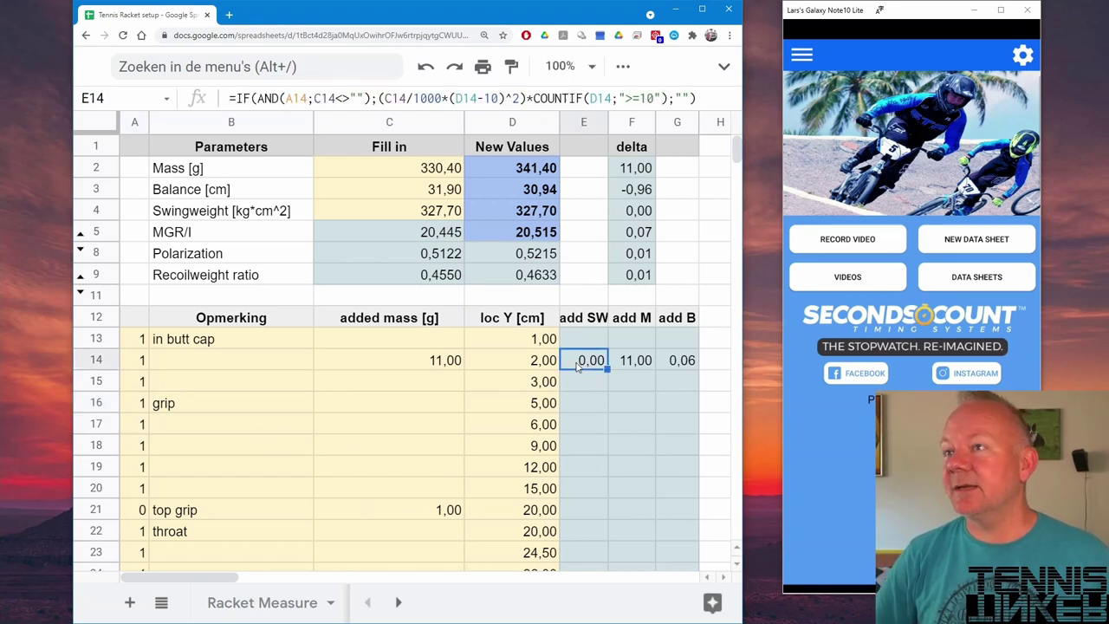
{"action": "left_click", "coordinate": [138, 511]}
{"action": "type", "text": "1"}
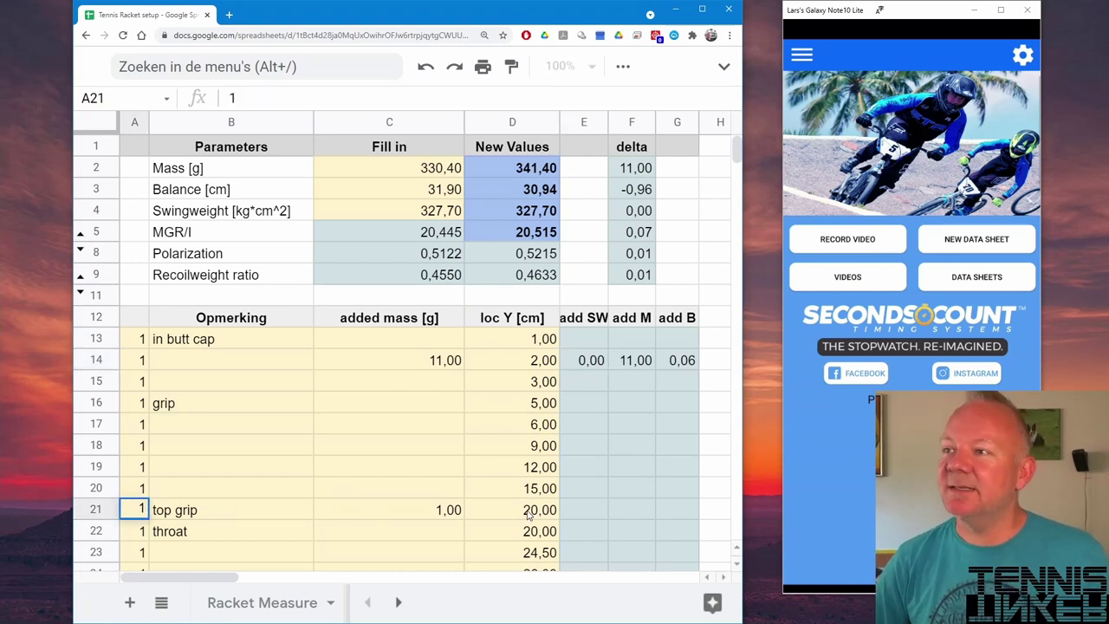
{"action": "left_click", "coordinate": [340, 497]}
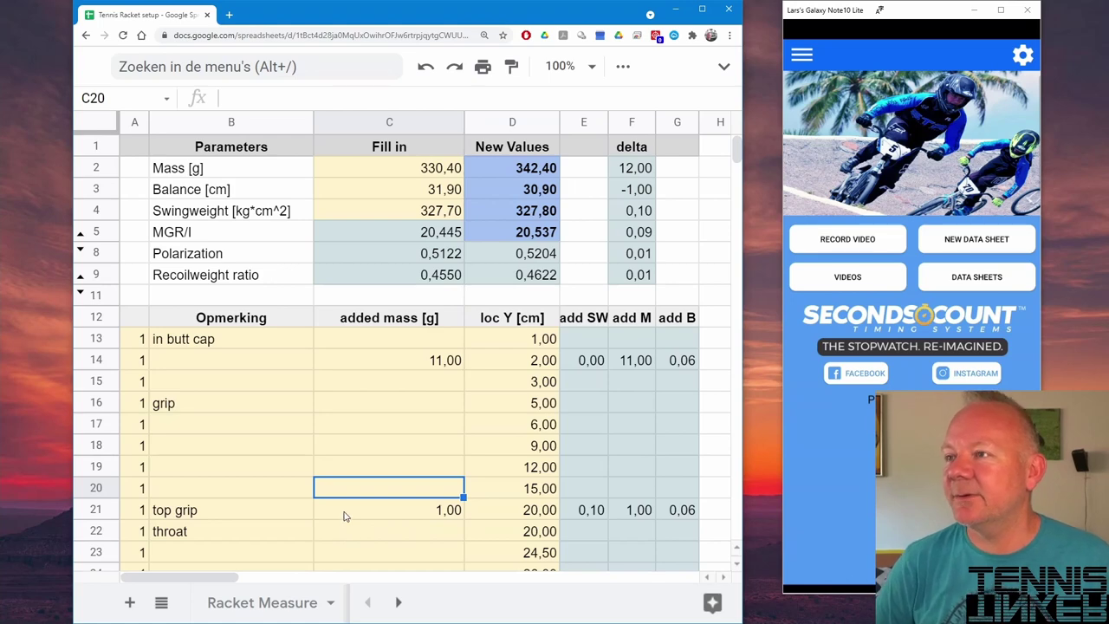
- Activate the 1 g masses at 6hr and 12hr by setting their flags in cells A27 and A28 to 1
{"action": "scroll", "coordinate": [344, 516], "scroll_direction": "down", "scroll_amount": 5}
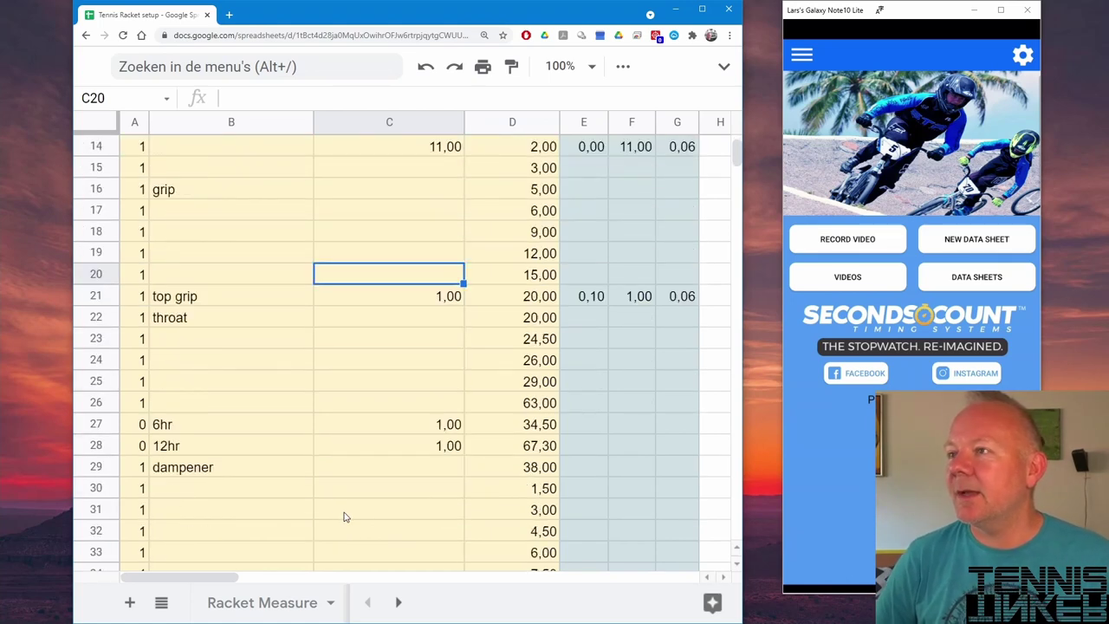
{"action": "left_click", "coordinate": [137, 434]}
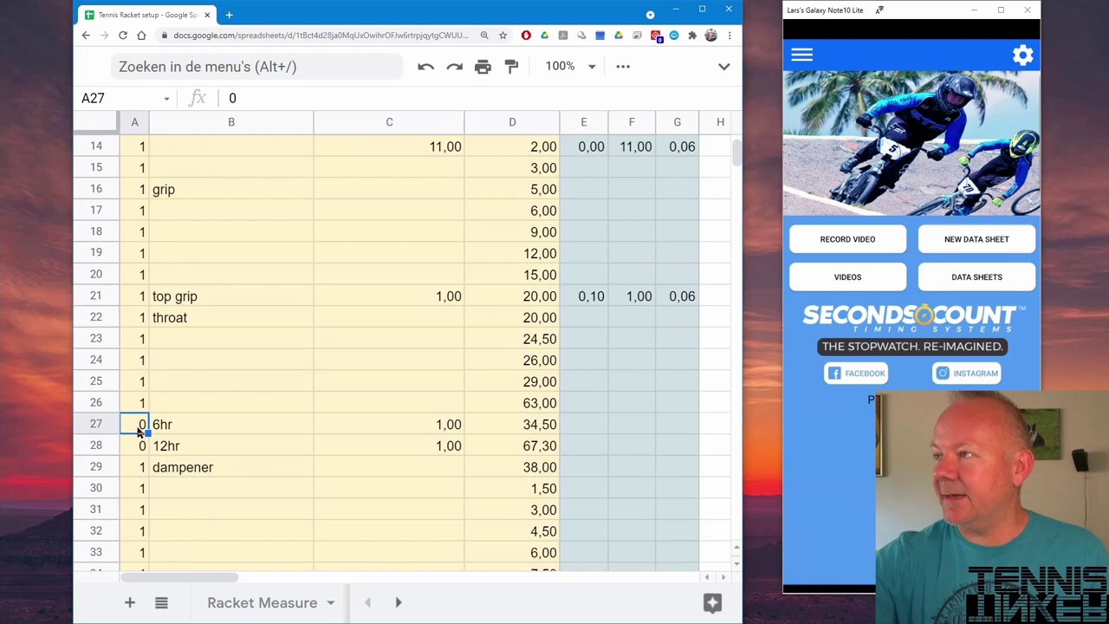
{"action": "type", "text": "1"}
{"action": "left_click", "coordinate": [136, 448]}
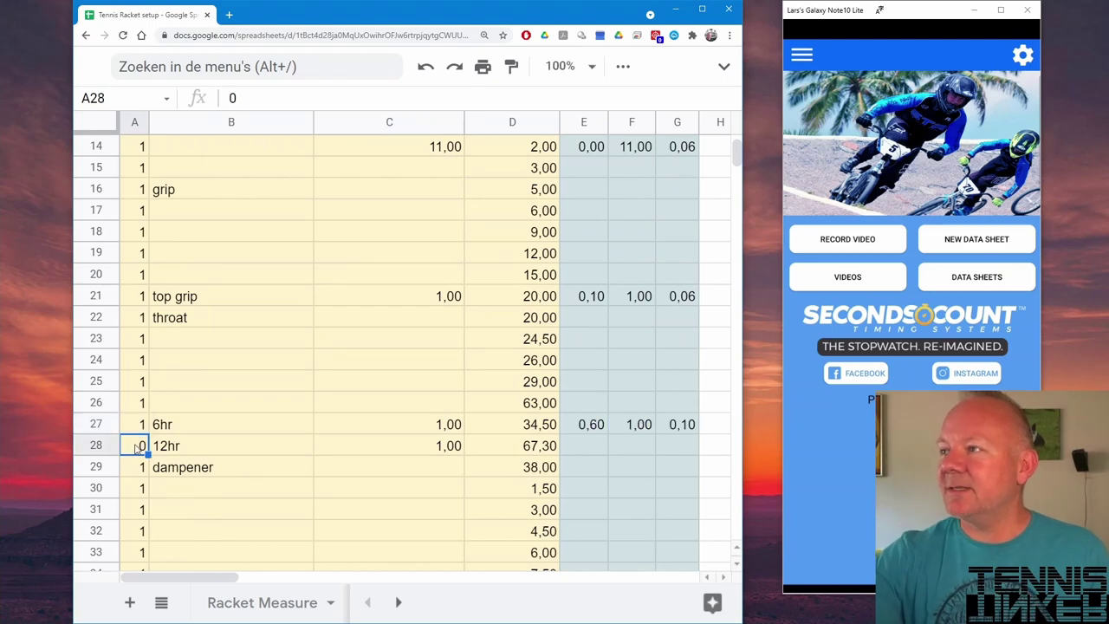
{"action": "type", "text": "1"}
{"action": "left_click", "coordinate": [405, 495]}
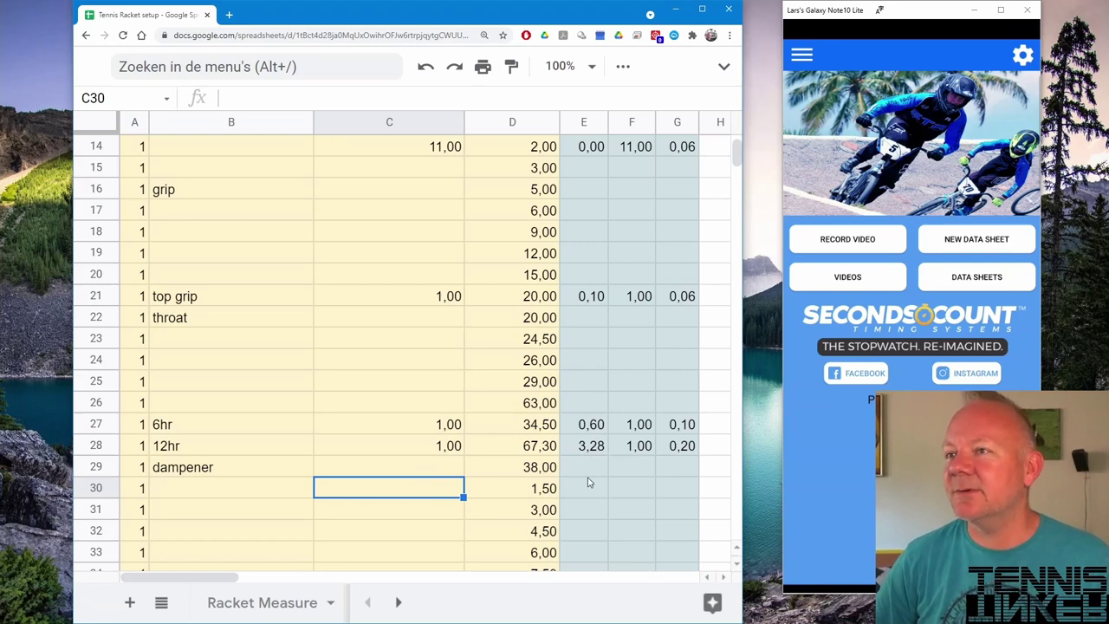
{"action": "scroll", "coordinate": [581, 493], "scroll_direction": "up", "scroll_amount": 5}
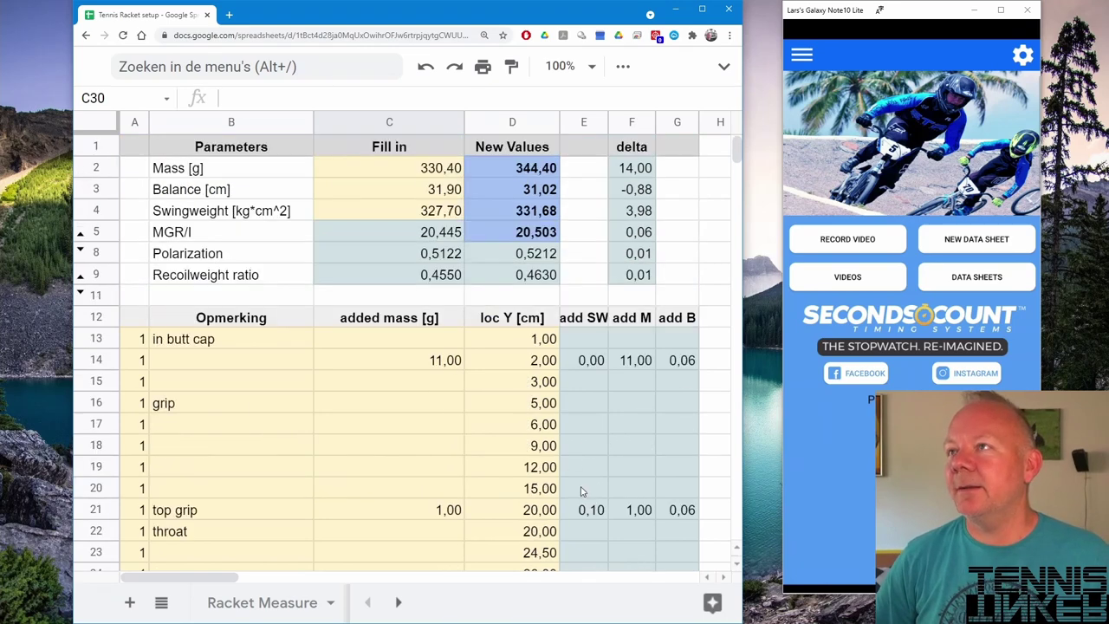